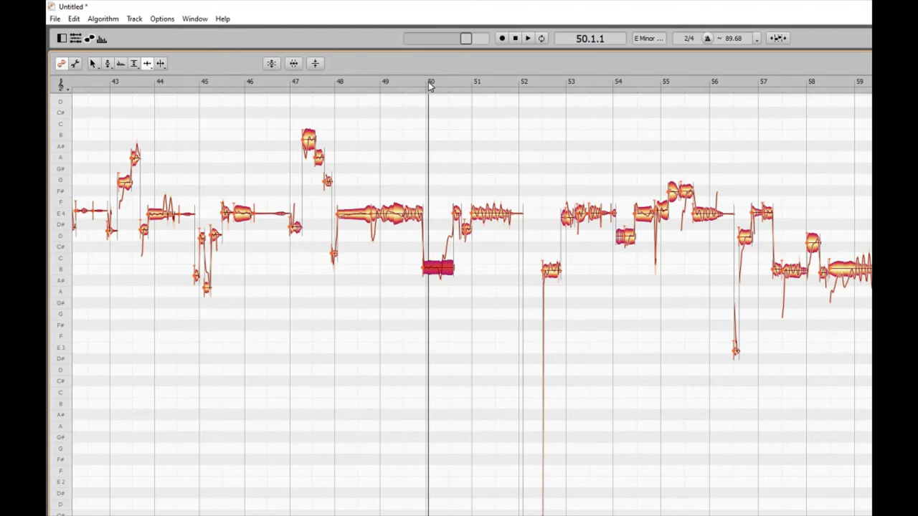
Play the vocal from bar 49, then set the playback position back to bar 50
key(space)
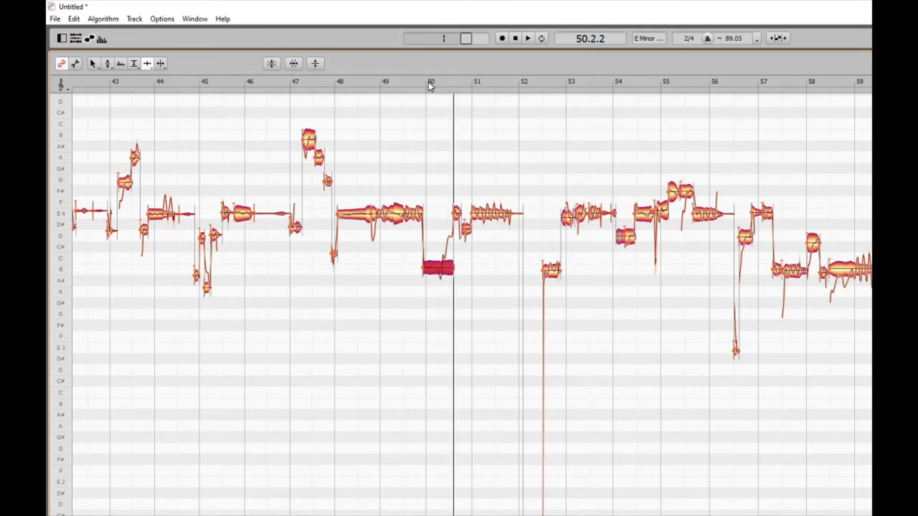
click(383, 85)
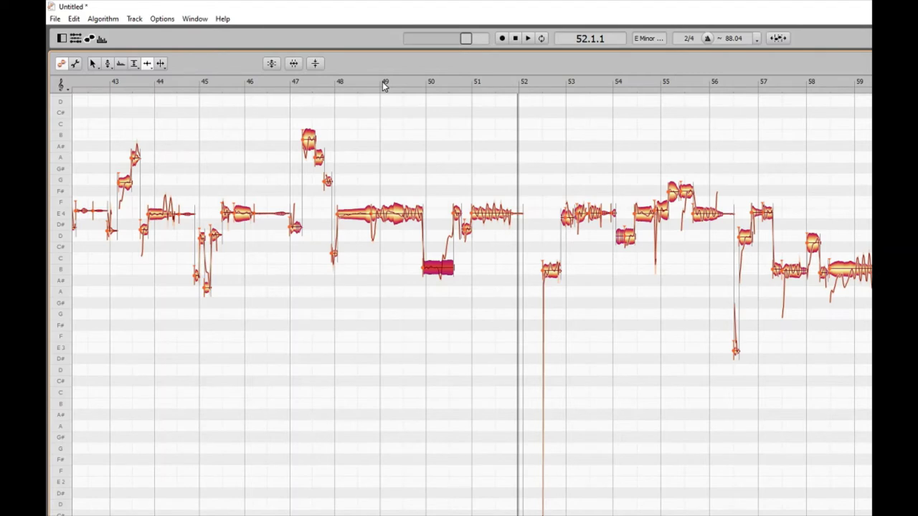
click(429, 83)
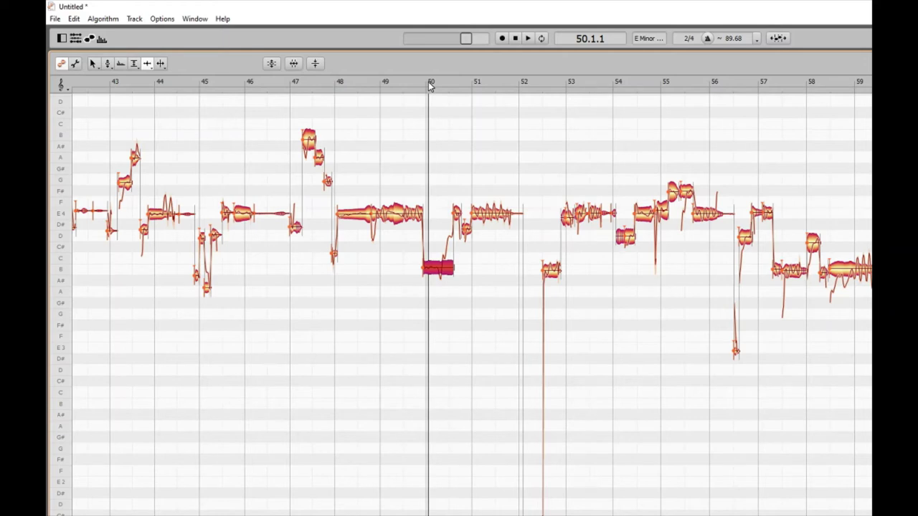
Give the low red note at the start of bar 50 a time handle, accepting the prompt
double_click(428, 260)
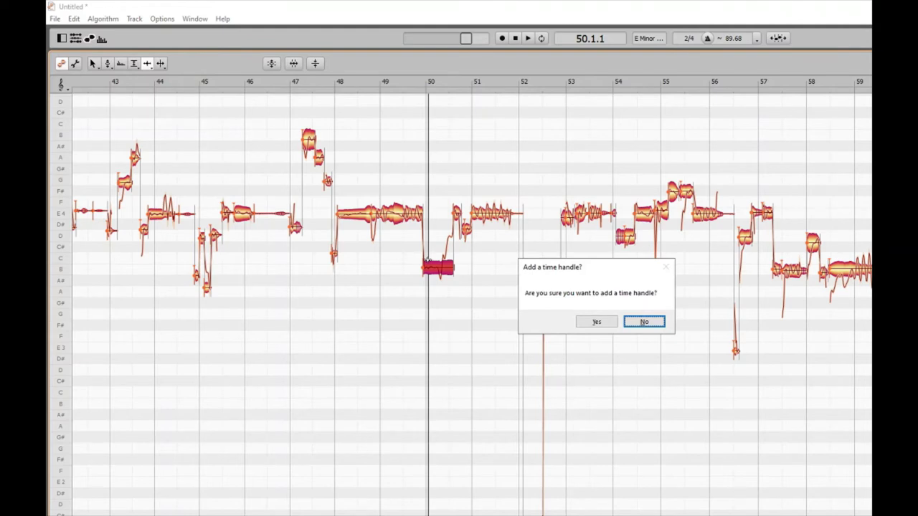
key(Tab)
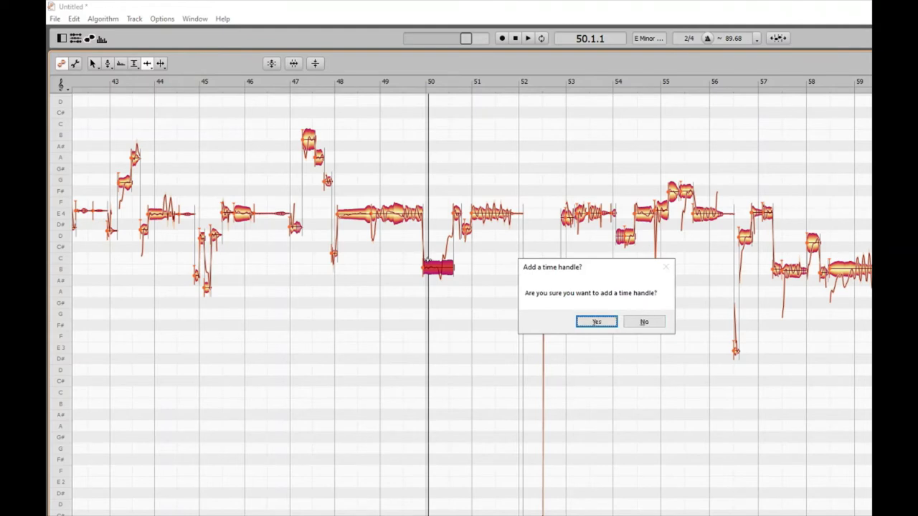
key(Return)
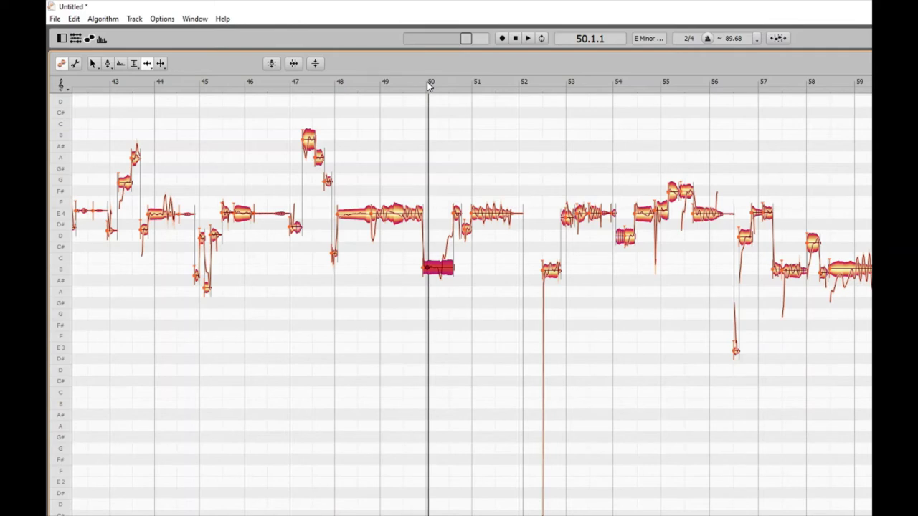
Apply 'Move Time Handle right' to the bar-50 handle with an 8-pixel shift
click(429, 85)
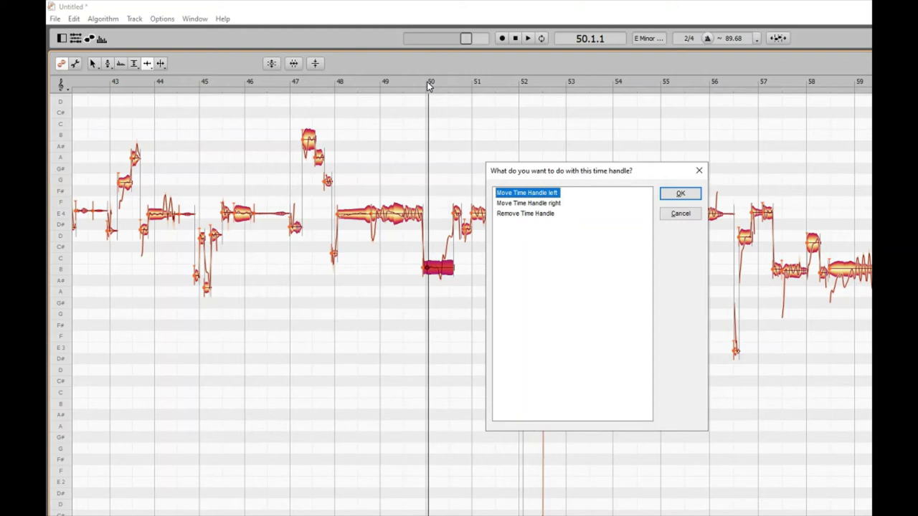
key(Down)
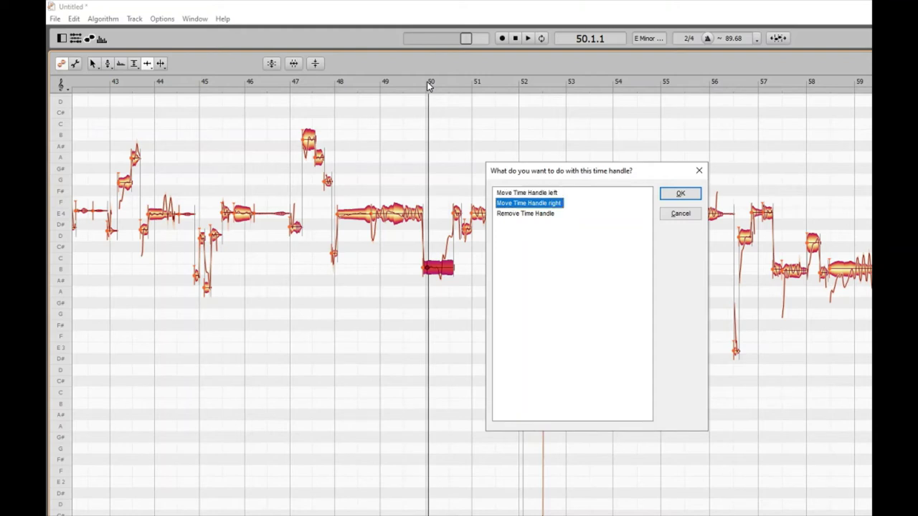
key(Down)
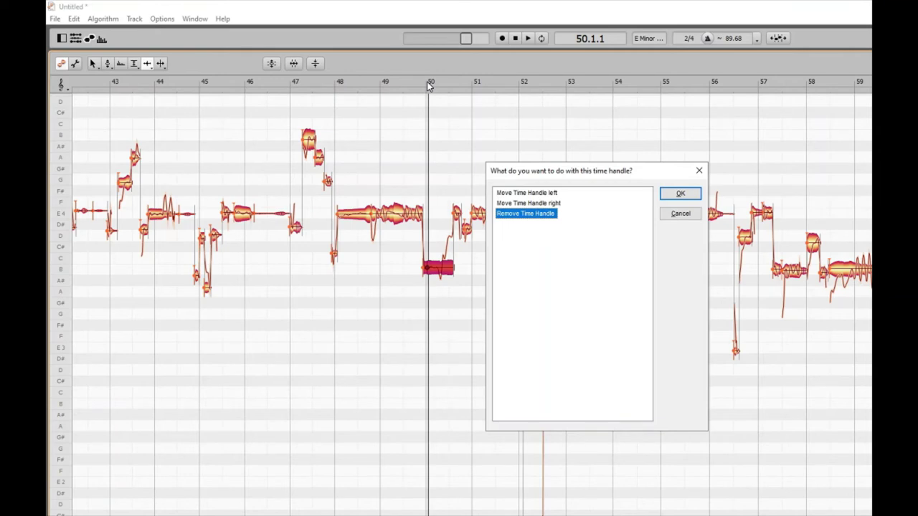
key(Up)
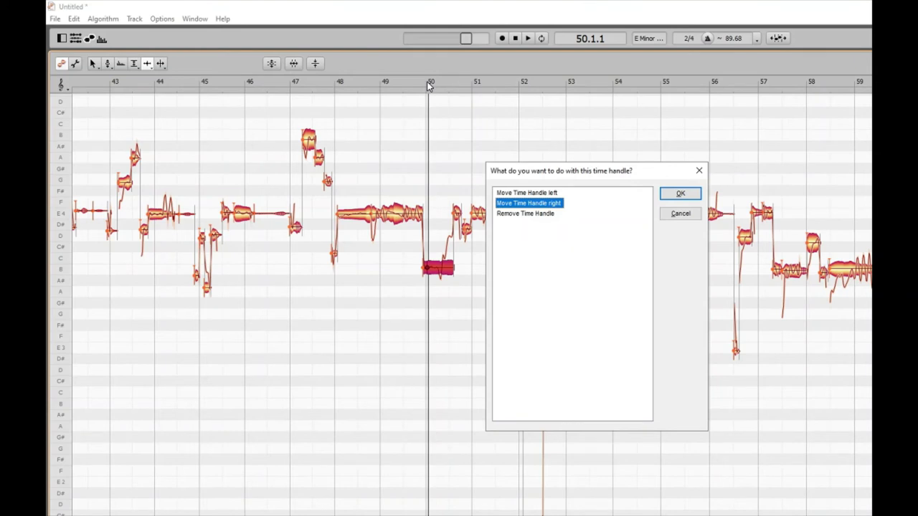
key(Return)
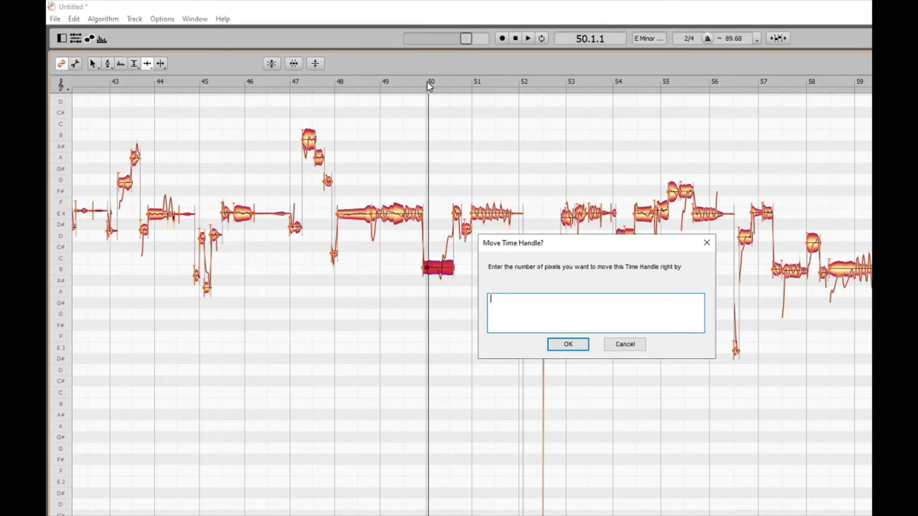
text(8)
key(Return)
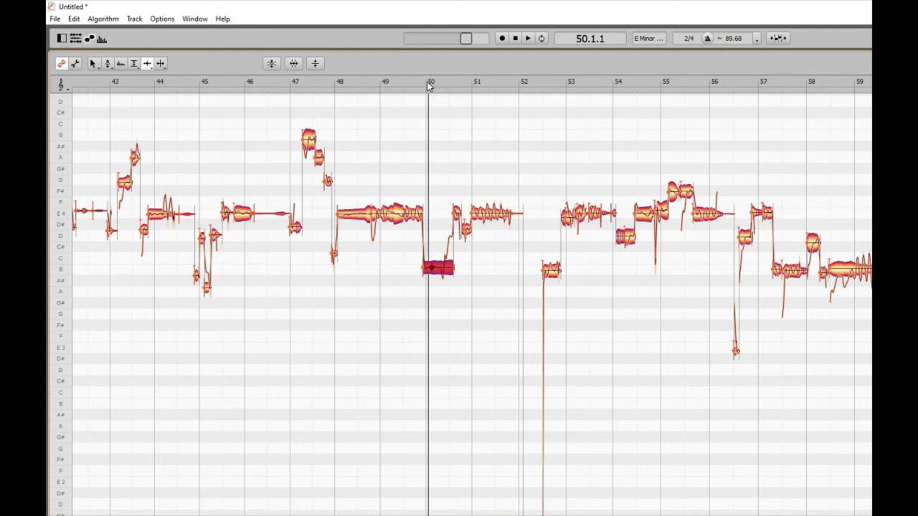
click(384, 85)
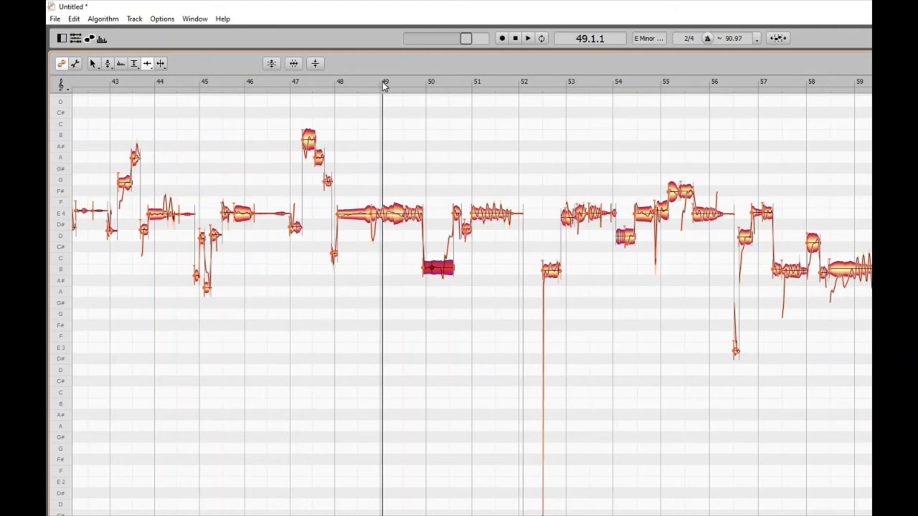
key(space)
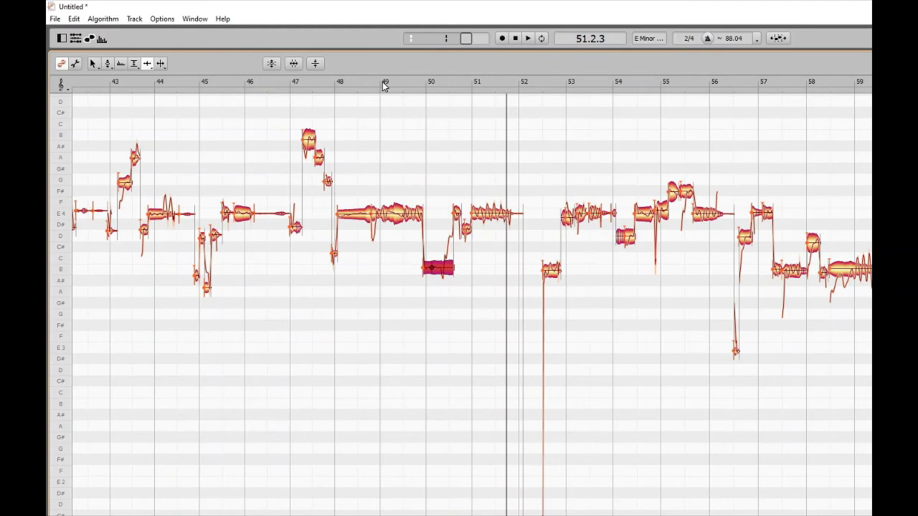
double_click(384, 85)
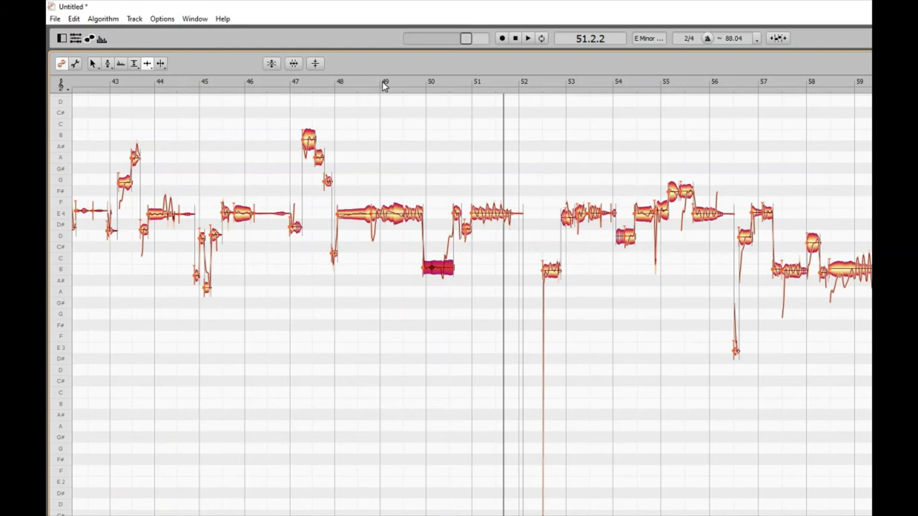
click(430, 85)
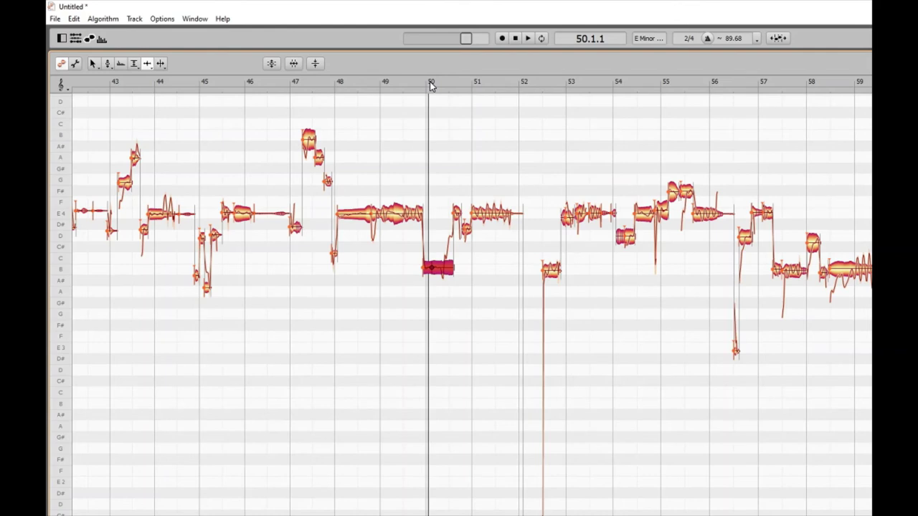
Apply 'Move Time Handle right' again to the bar-50 handle, this time by 4 pixels
double_click(431, 85)
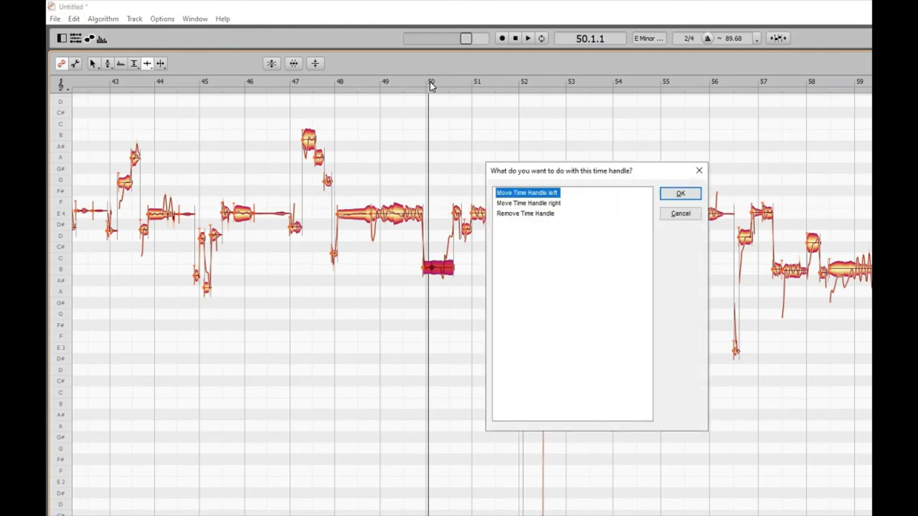
key(Down)
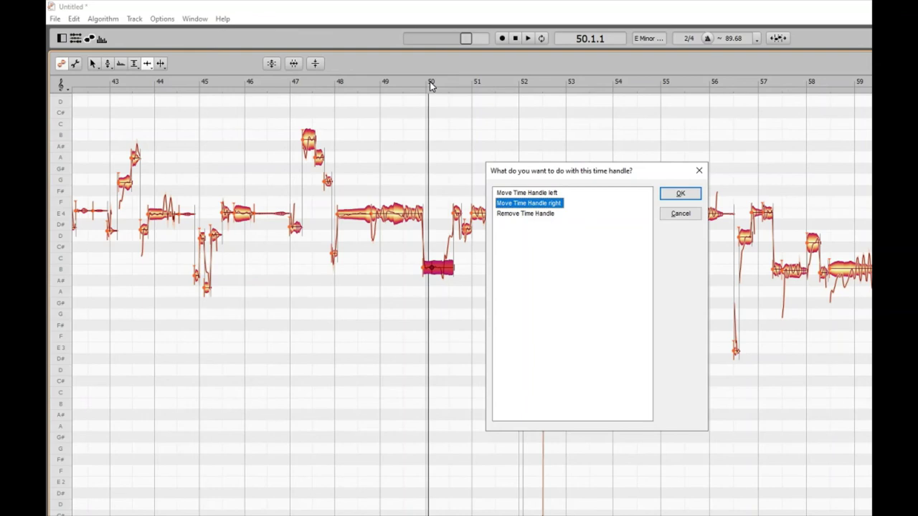
key(Tab)
key(Return)
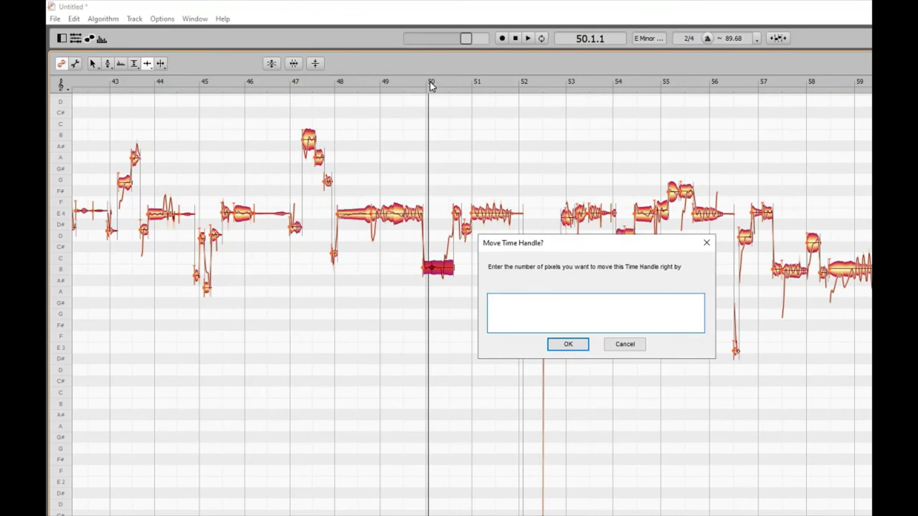
text(4)
key(Return)
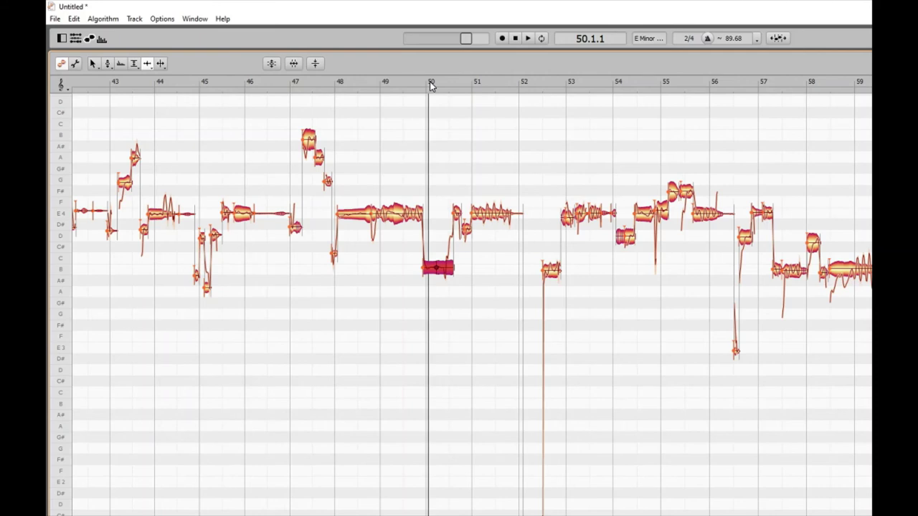
Play the vocal from bar 49 to hear the shifted note, then return playback to bar 50
click(383, 85)
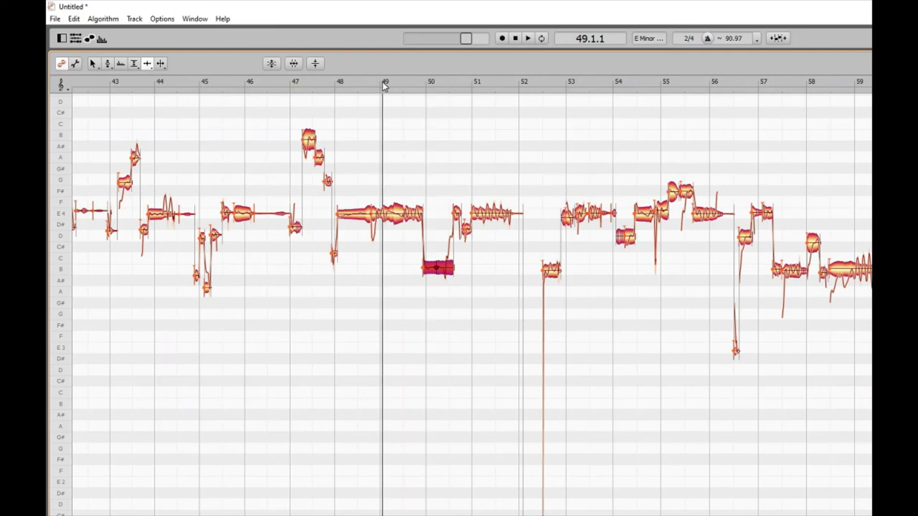
key(space)
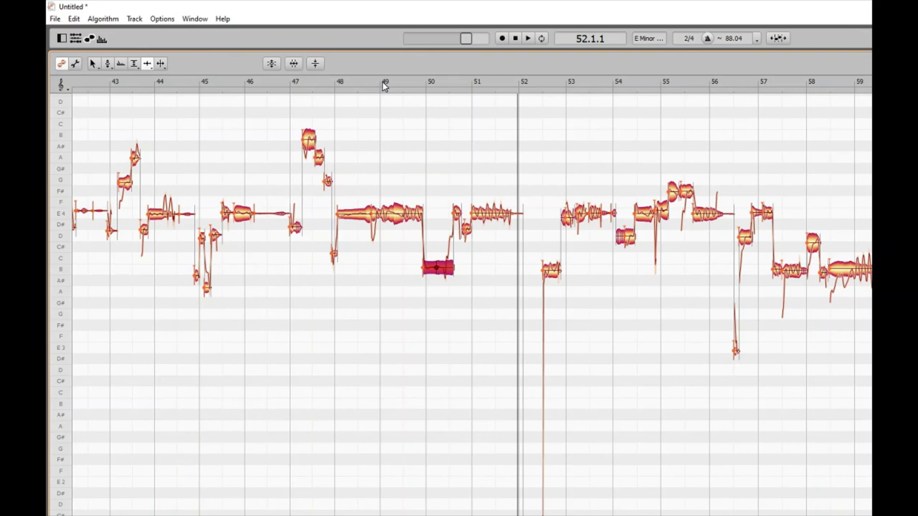
click(431, 86)
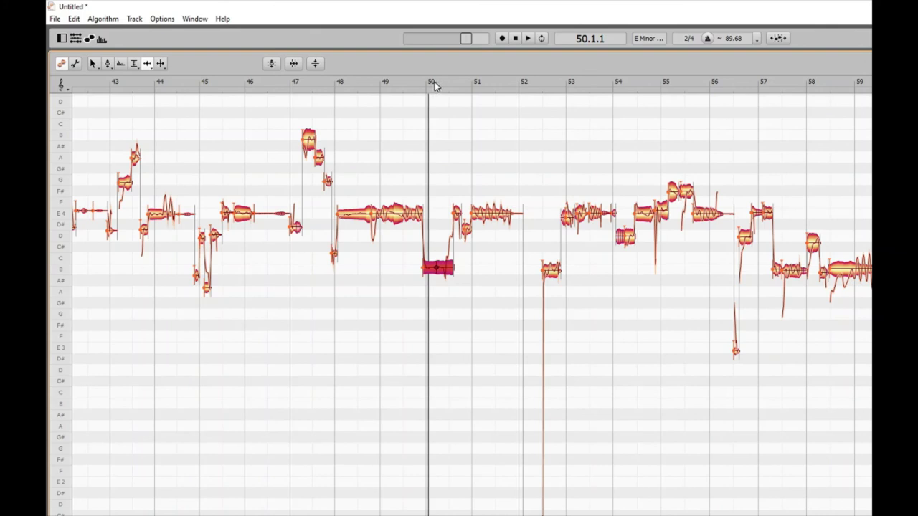
Choose 'Remove Time Handle' for the bar-50 note's handle and confirm the removal
double_click(434, 82)
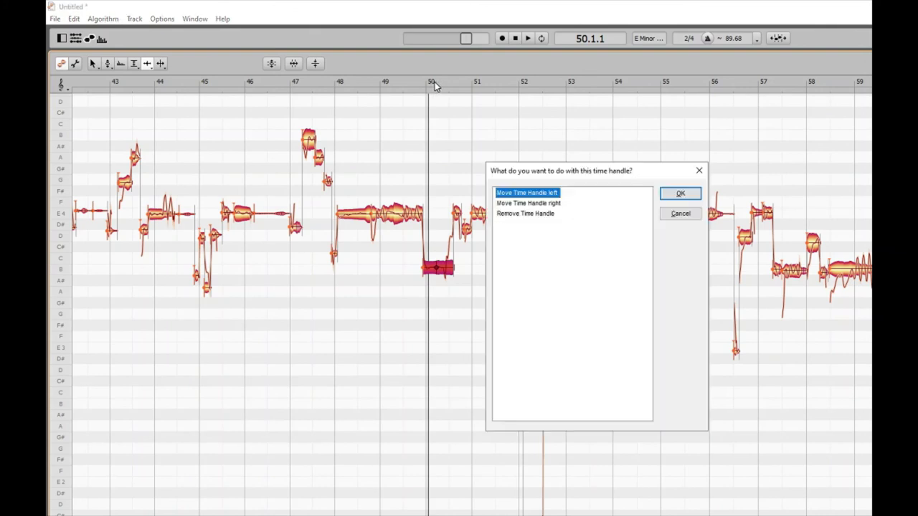
key(Down)
key(Down)
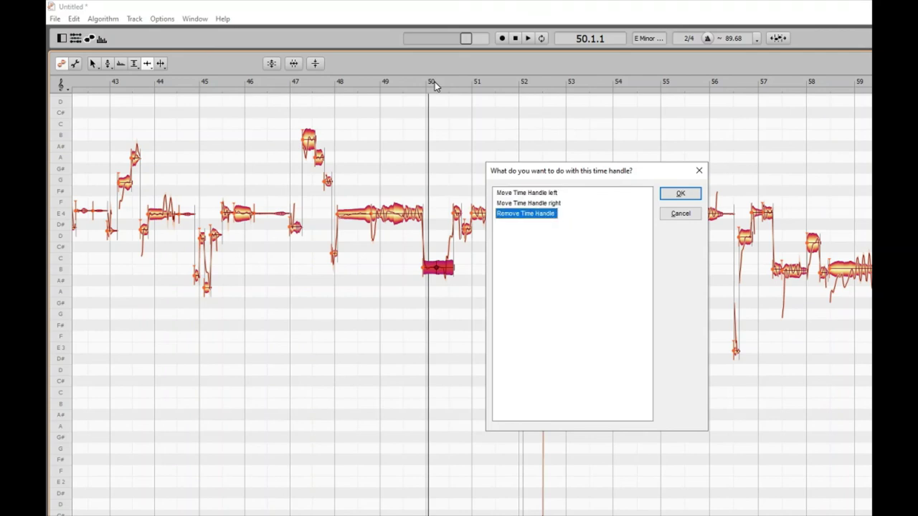
key(Return)
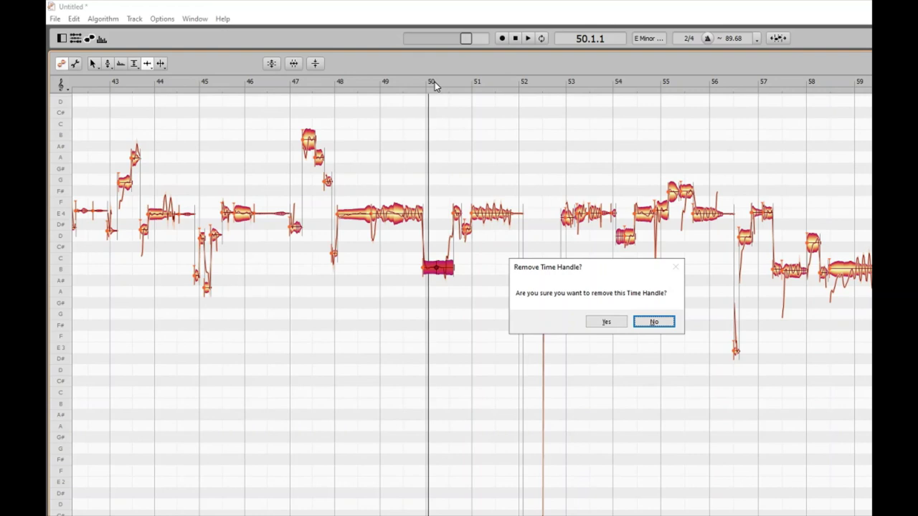
key(Left)
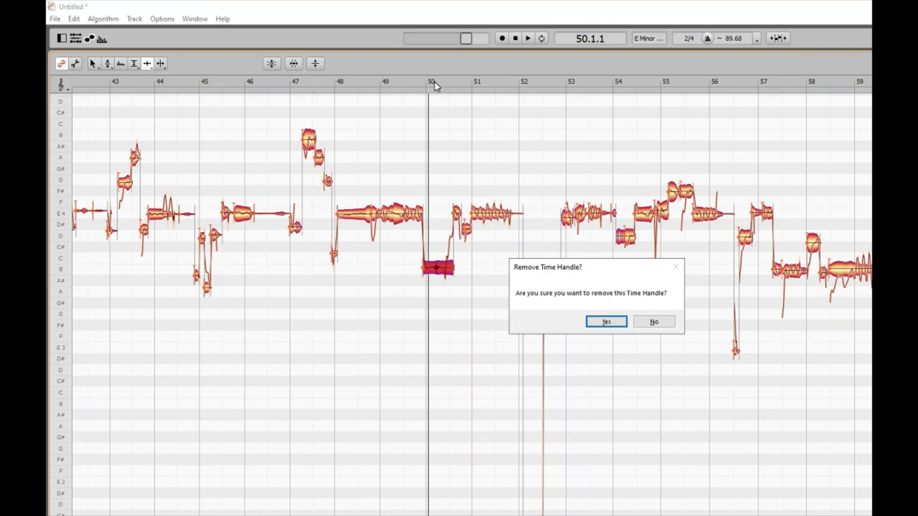
key(Return)
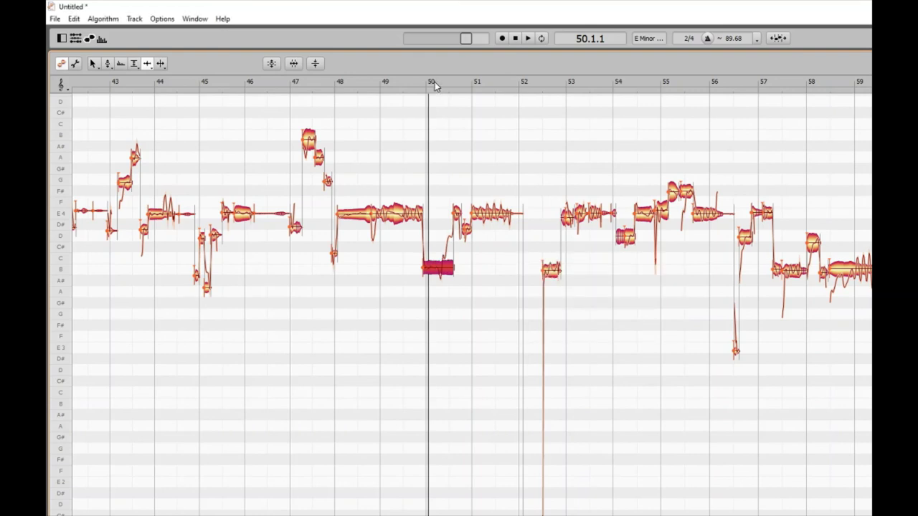
click(384, 84)
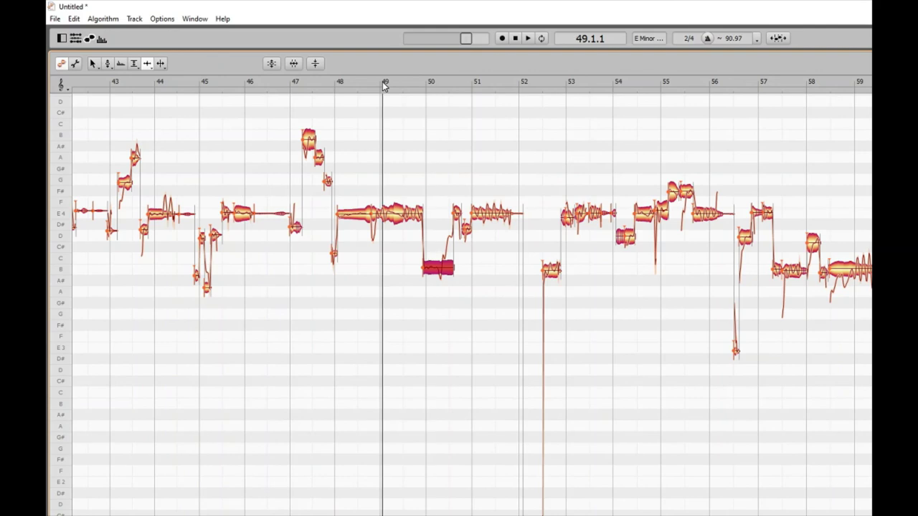
key(space)
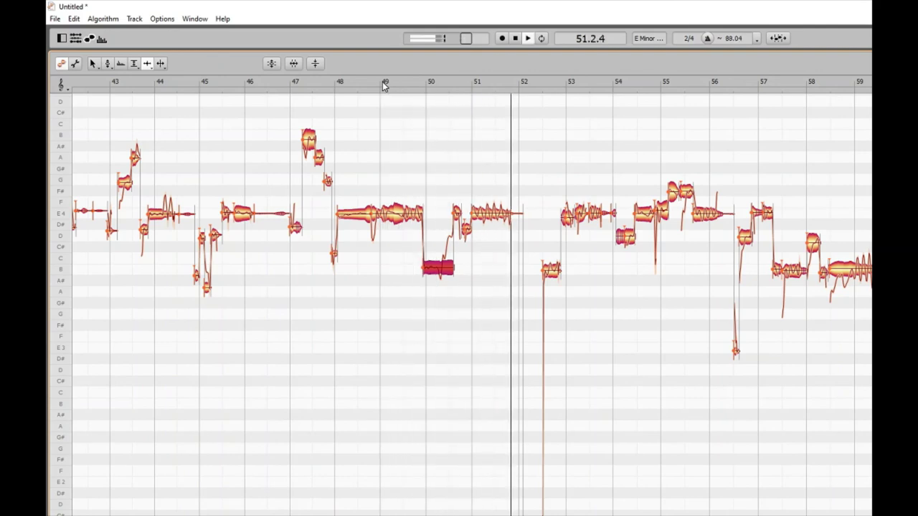
key(space)
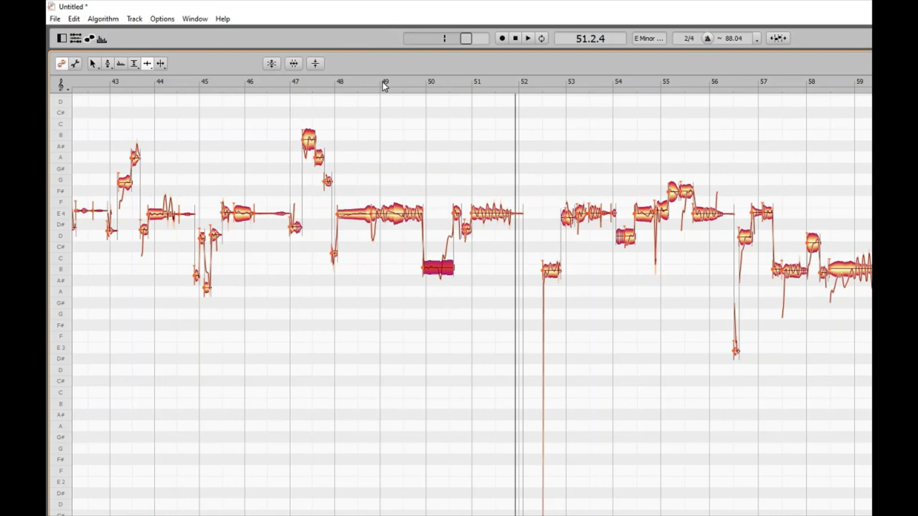